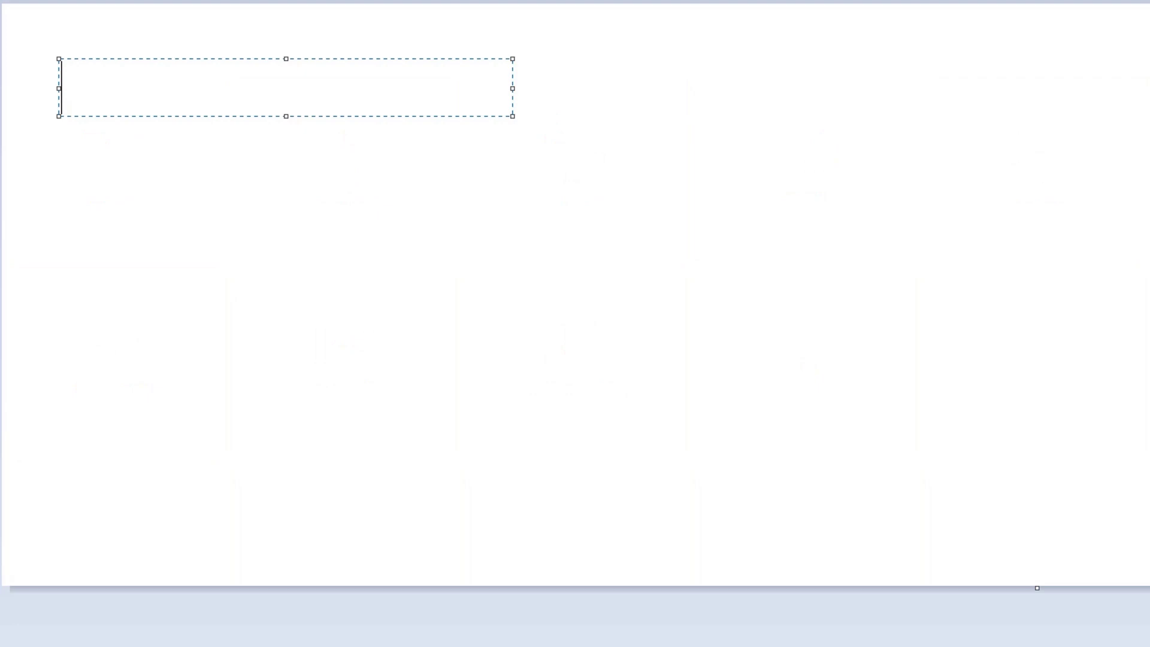
# Type the 'Stationing Principles' title with '-LOCATION - where it is' and '-ROTATION - where it is looking' lines
pyautogui.write('Stat')
pyautogui.write('ioning Principles')
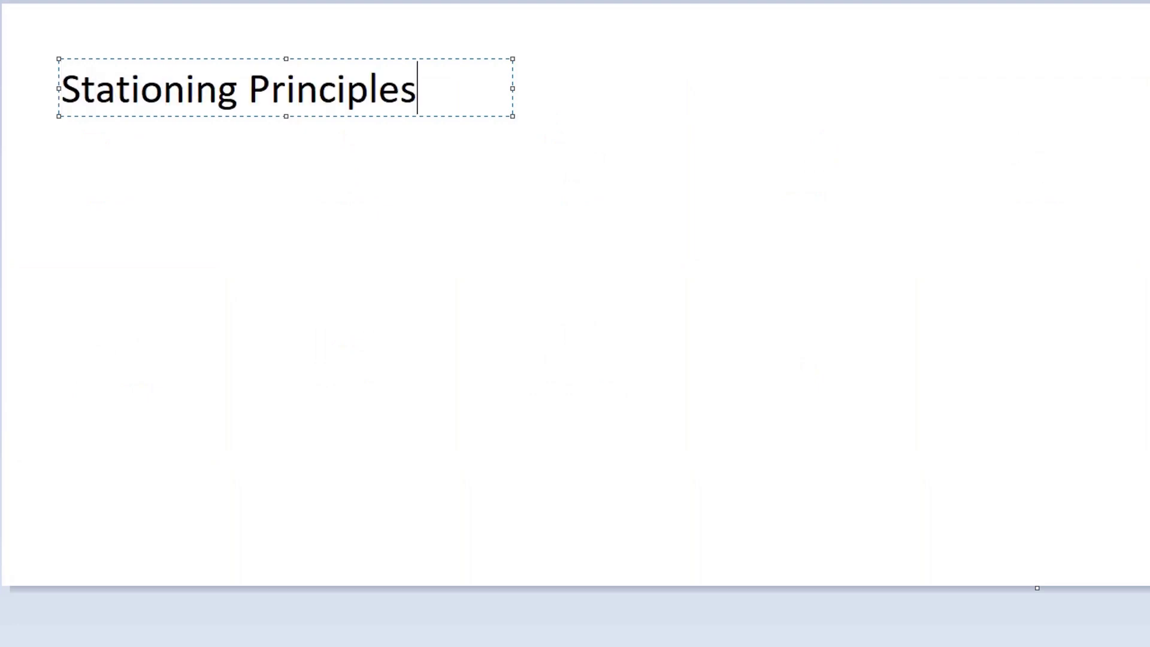
pyautogui.press('Return')
pyautogui.write('-LOCATION')
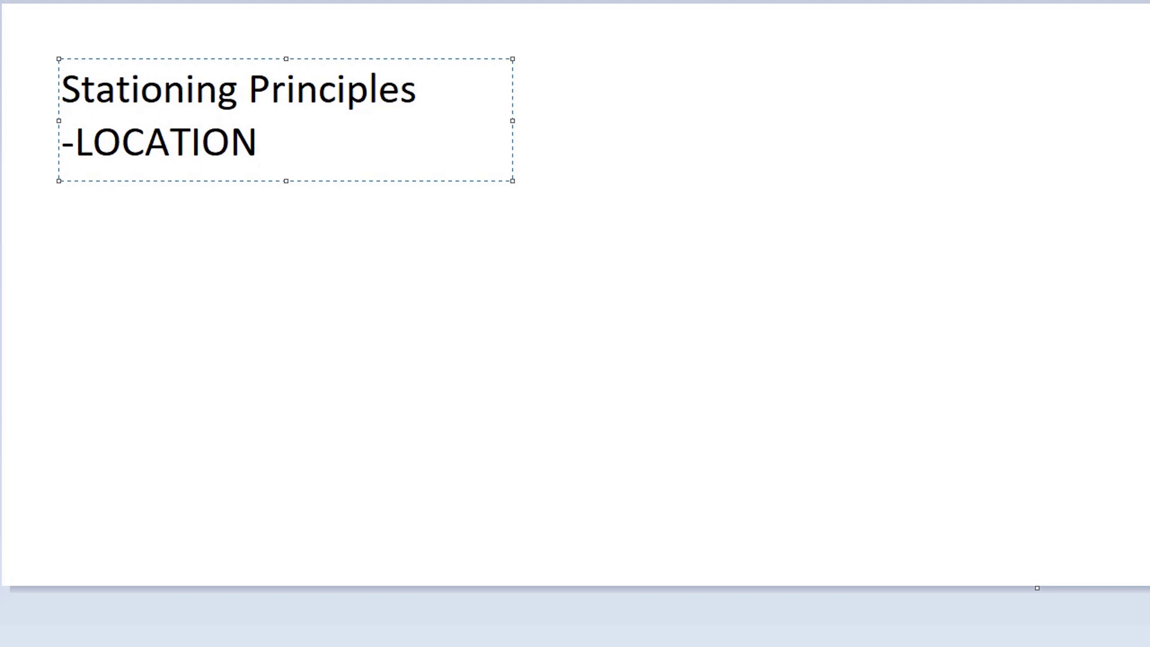
pyautogui.press('Return')
pyautogui.write('-ROTAT')
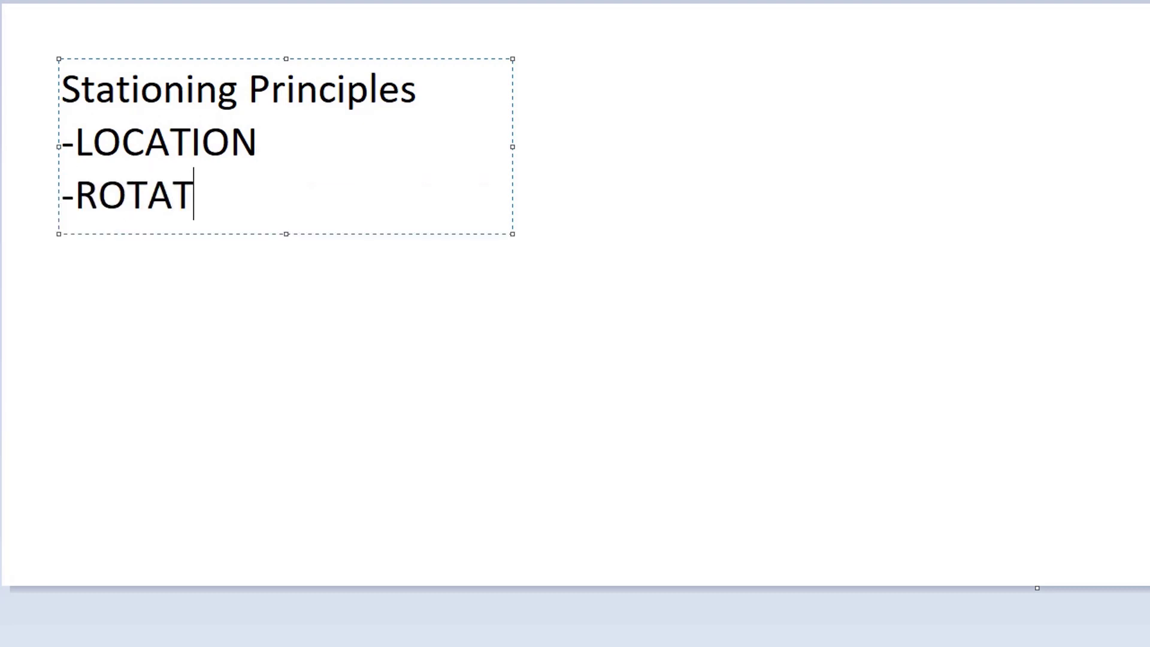
pyautogui.write('ION')
pyautogui.click(258, 141)
pyautogui.write('- where it is')
pyautogui.click(259, 194)
pyautogui.write('-')
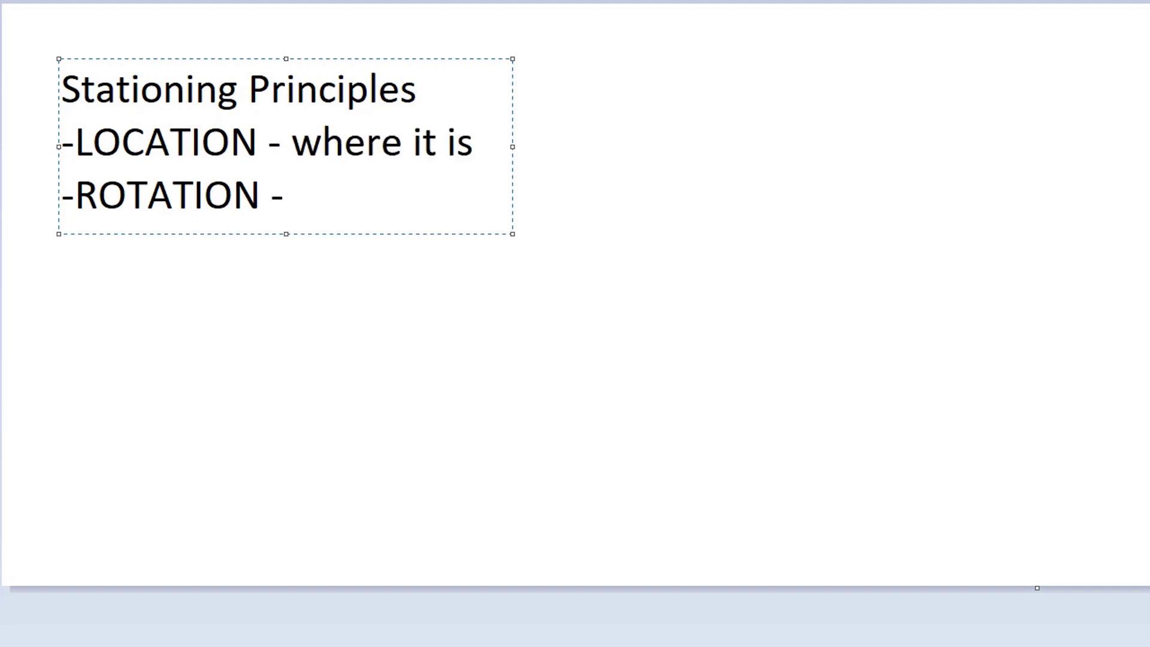
pyautogui.write(' where it is looking')
# Make the keywords ROTATION and LOCATION bold
pyautogui.doubleClick(170, 195)
pyautogui.hotkey('ctrl', 'b')
pyautogui.moveTo(85, 144); pyautogui.dragTo(272, 146)
pyautogui.hotkey('ctrl', 'b')
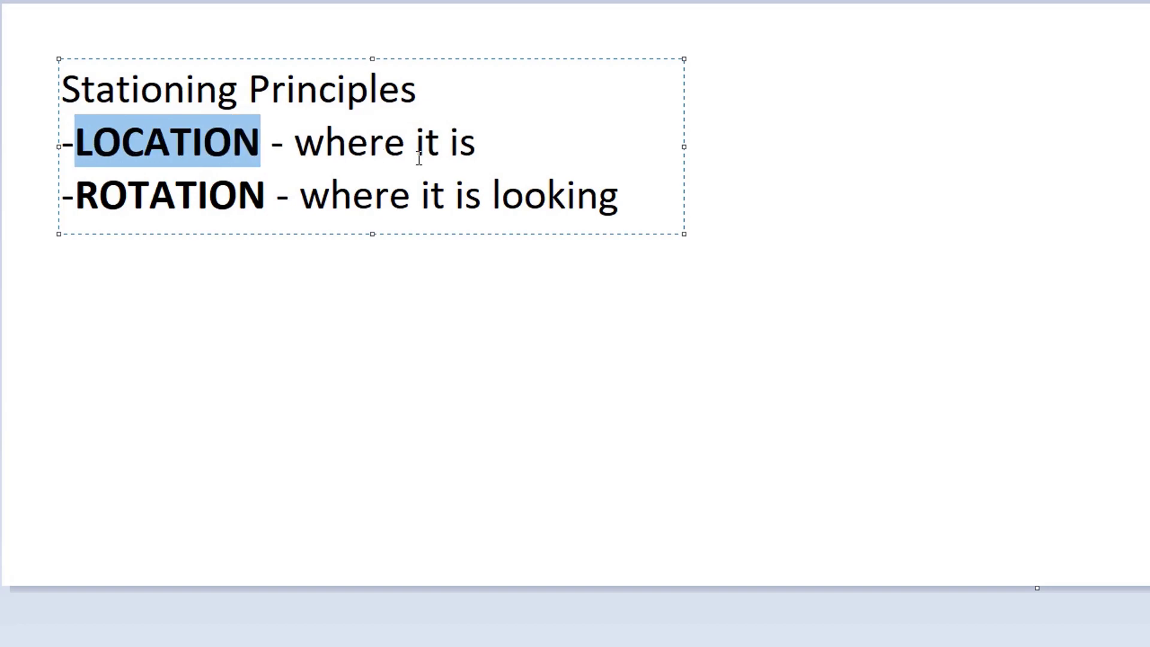
pyautogui.click(623, 205)
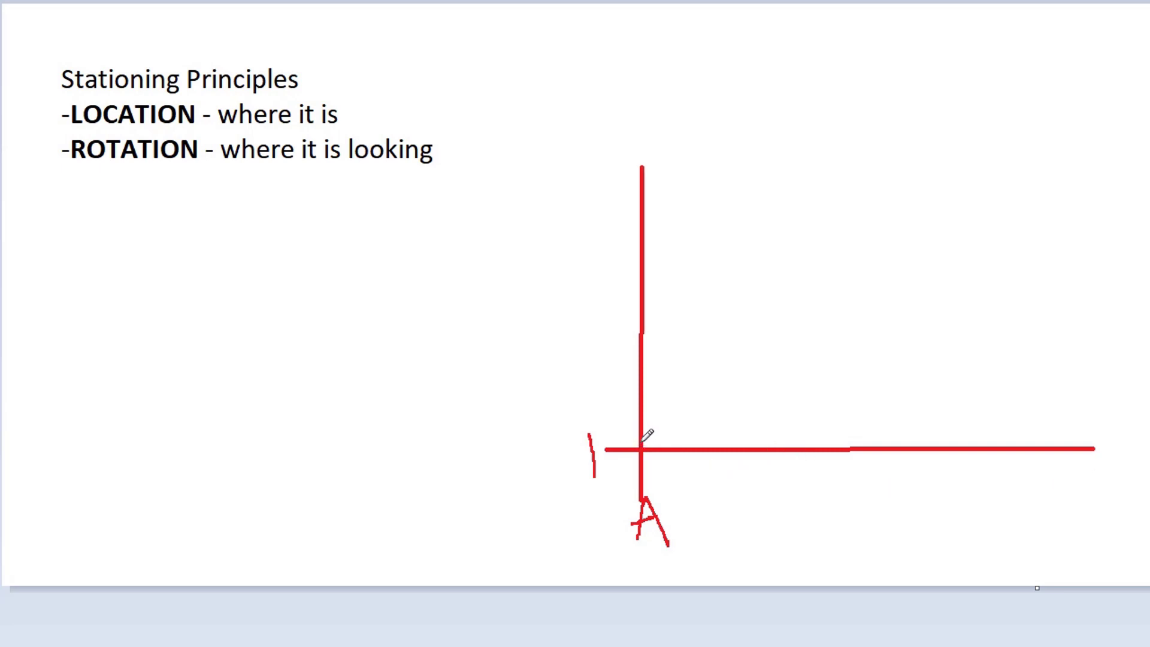
# Dot the crossing of grid lines 1 and A and tick the LOCATION line
pyautogui.moveTo(640, 448); pyautogui.dragTo(645, 452)
pyautogui.moveTo(351, 111); pyautogui.dragTo(365, 90)
# Discard trial direction arrows, then dot a target higher up line A and tick the ROTATION line
pyautogui.moveTo(696, 409)
pyautogui.mouseDown()
pyautogui.moveTo(723, 380)
pyautogui.moveTo(761, 376)
pyautogui.moveTo(740, 341)
pyautogui.mouseUp()
pyautogui.moveTo(609, 410)
pyautogui.mouseDown()
pyautogui.moveTo(541, 361)
pyautogui.moveTo(559, 322)
pyautogui.mouseUp()
pyautogui.moveTo(594, 495)
pyautogui.mouseDown()
pyautogui.moveTo(535, 554)
pyautogui.moveTo(563, 542)
pyautogui.mouseUp()
pyautogui.hotkey('ctrl', 'z')
pyautogui.hotkey('ctrl', 'z')
pyautogui.hotkey('ctrl', 'z')
pyautogui.hotkey('ctrl', 'z')
pyautogui.hotkey('ctrl', 'z')
pyautogui.hotkey('ctrl', 'z')
pyautogui.moveTo(644, 203); pyautogui.dragTo(647, 208)
pyautogui.moveTo(440, 148); pyautogui.dragTo(461, 127)
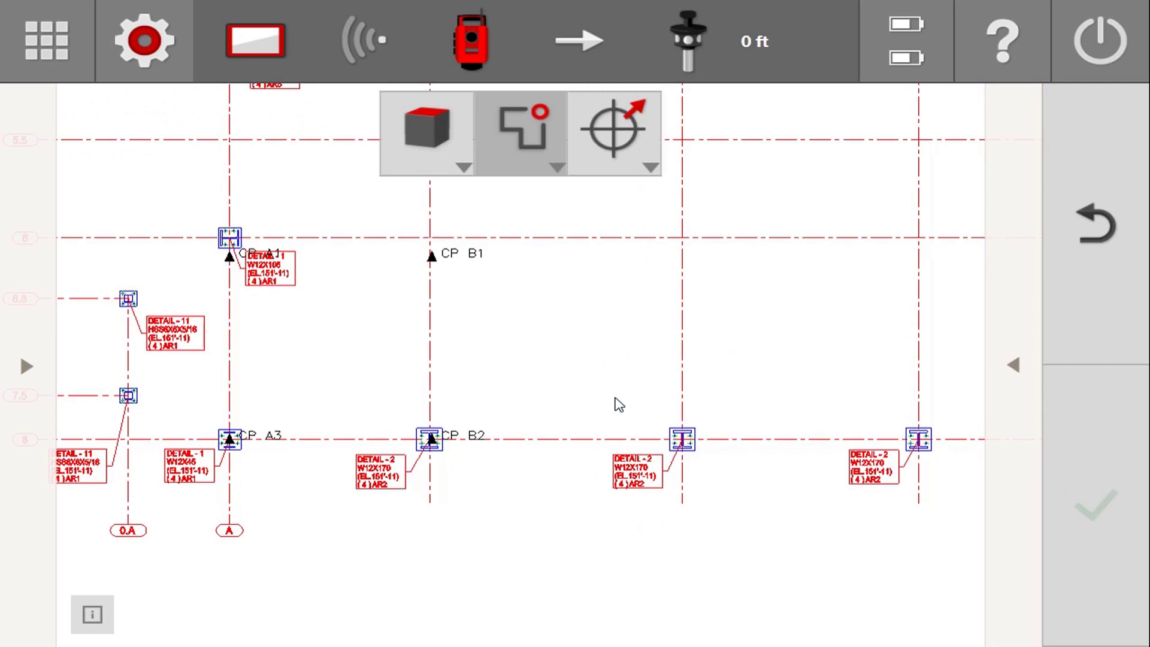
# Pan the floor plan to reveal more grid area above CP A3
pyautogui.scroll(3, 624, 410)
pyautogui.moveTo(628, 414); pyautogui.dragTo(647, 411)
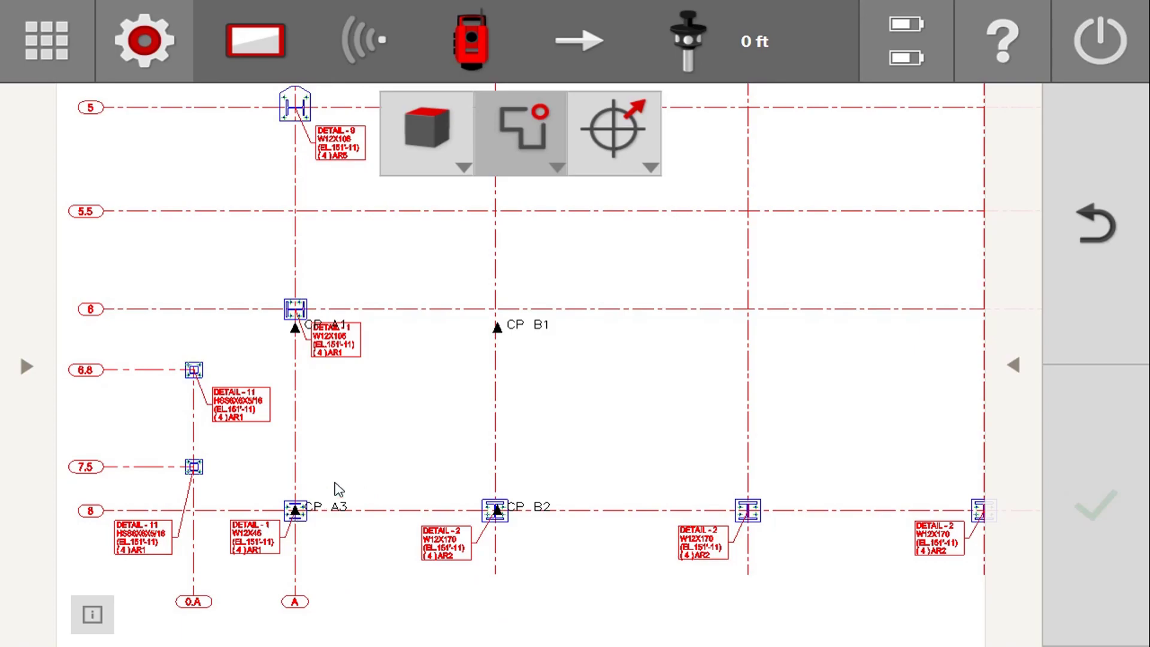
# From the apps menu, start a Stationing by coordinates over a known point
pyautogui.click(52, 48)
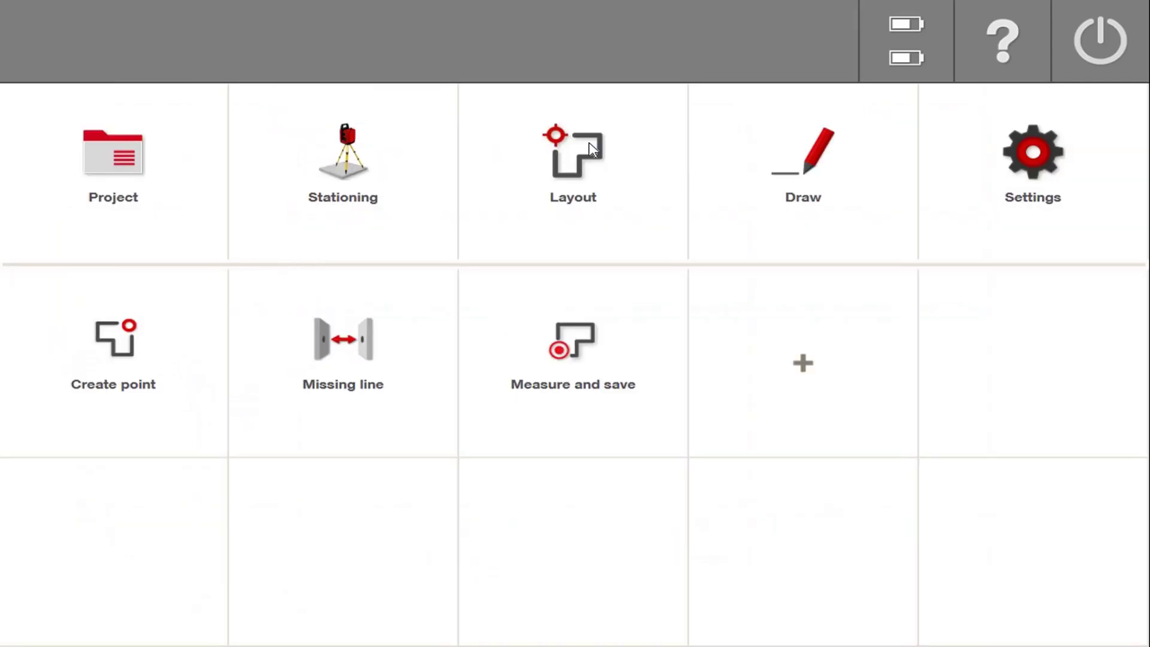
pyautogui.click(337, 181)
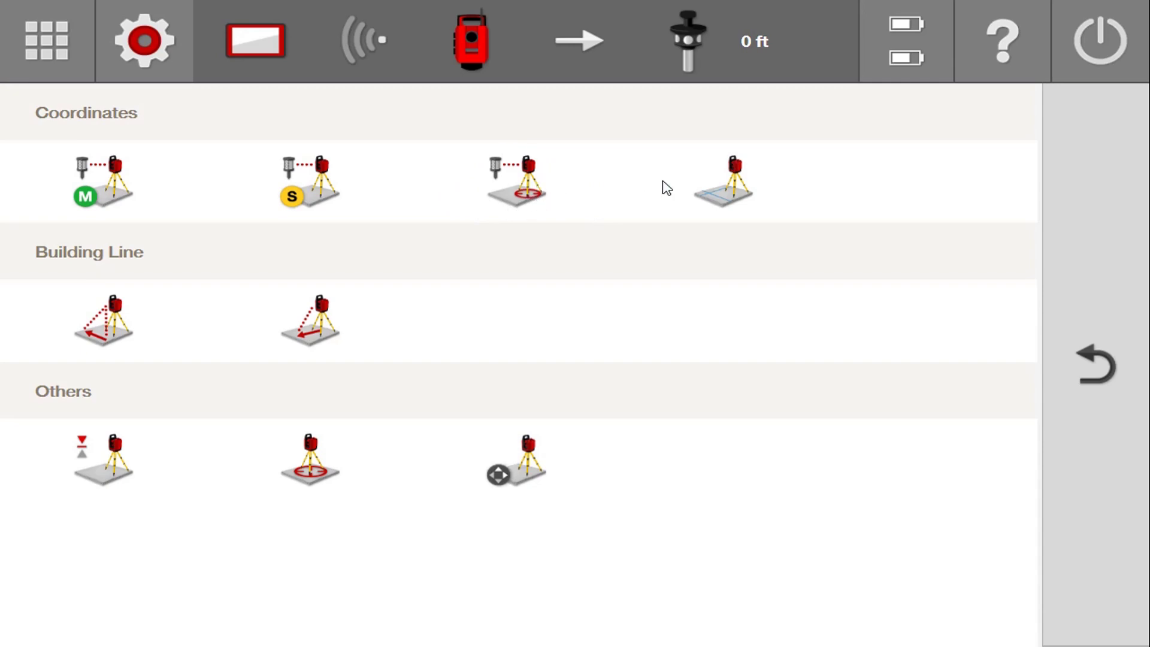
pyautogui.click(680, 179)
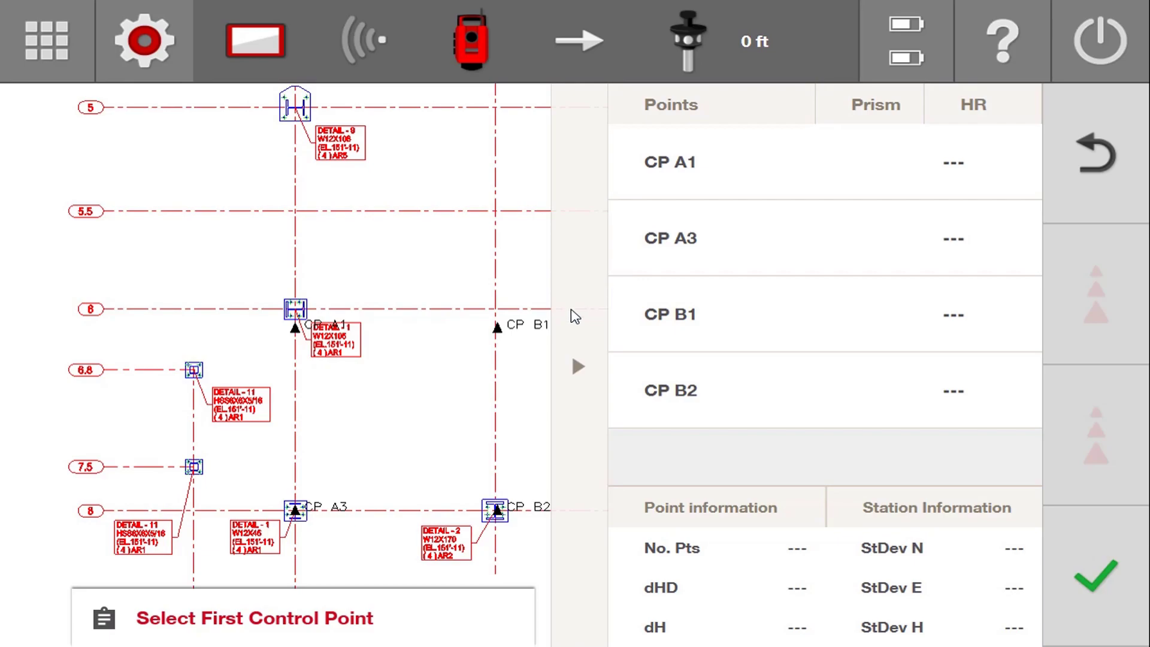
# Pick CP A3 from the Points list and confirm it as the station point
pyautogui.click(322, 507)
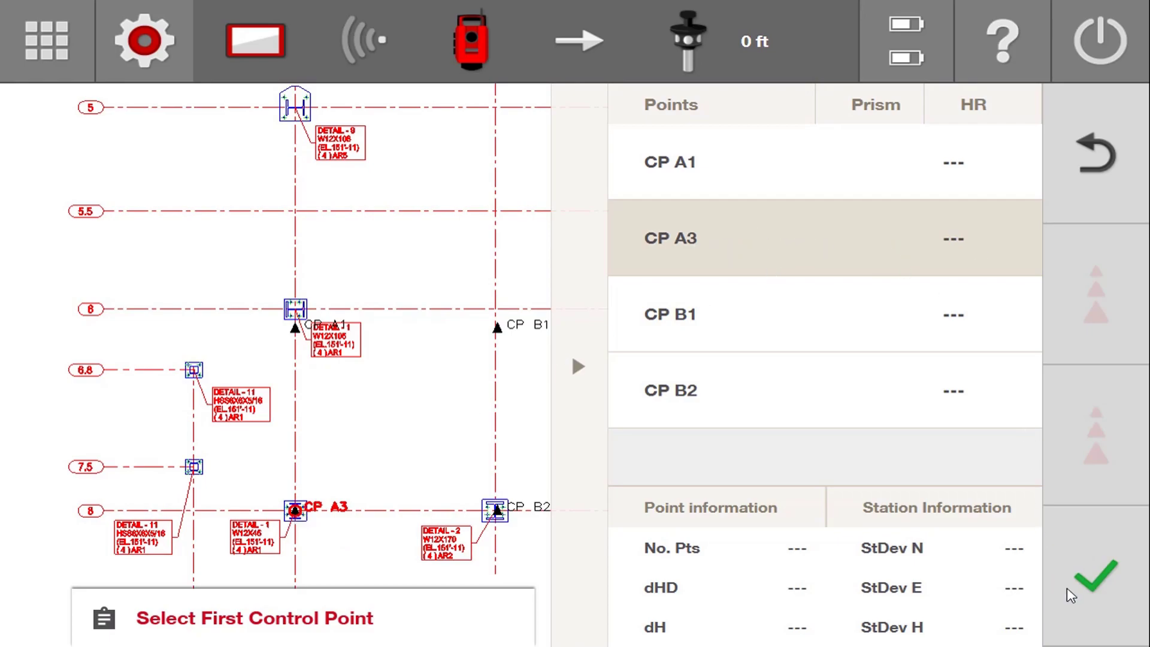
pyautogui.click(1094, 590)
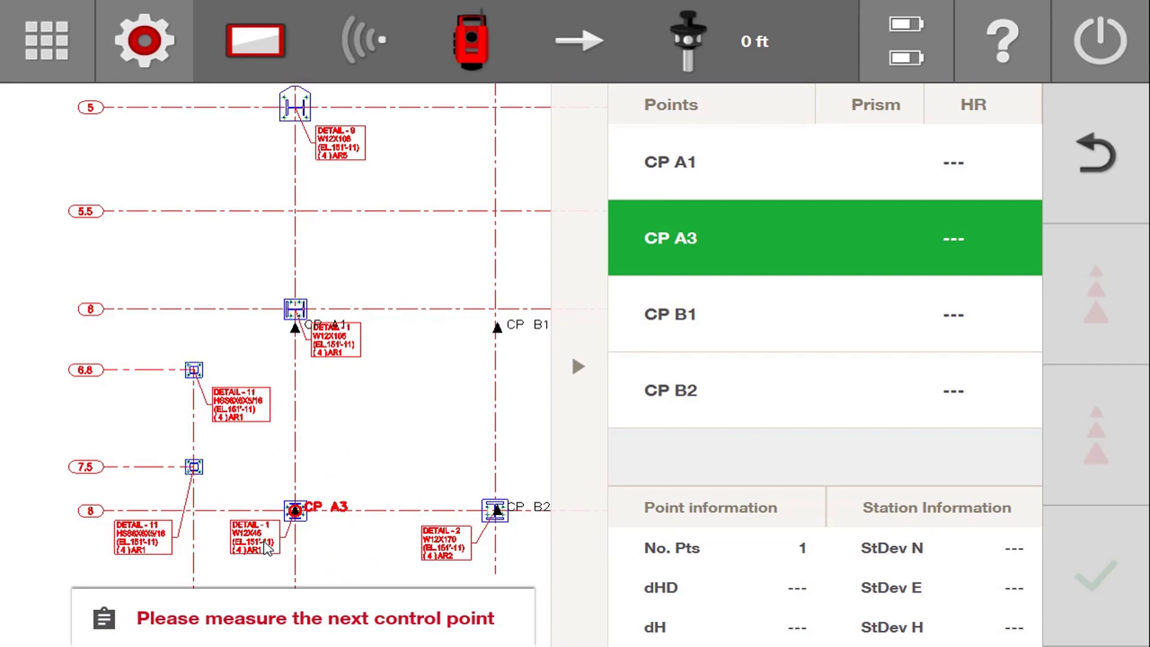
# Select CP A1 as the orientation target
pyautogui.click(714, 167)
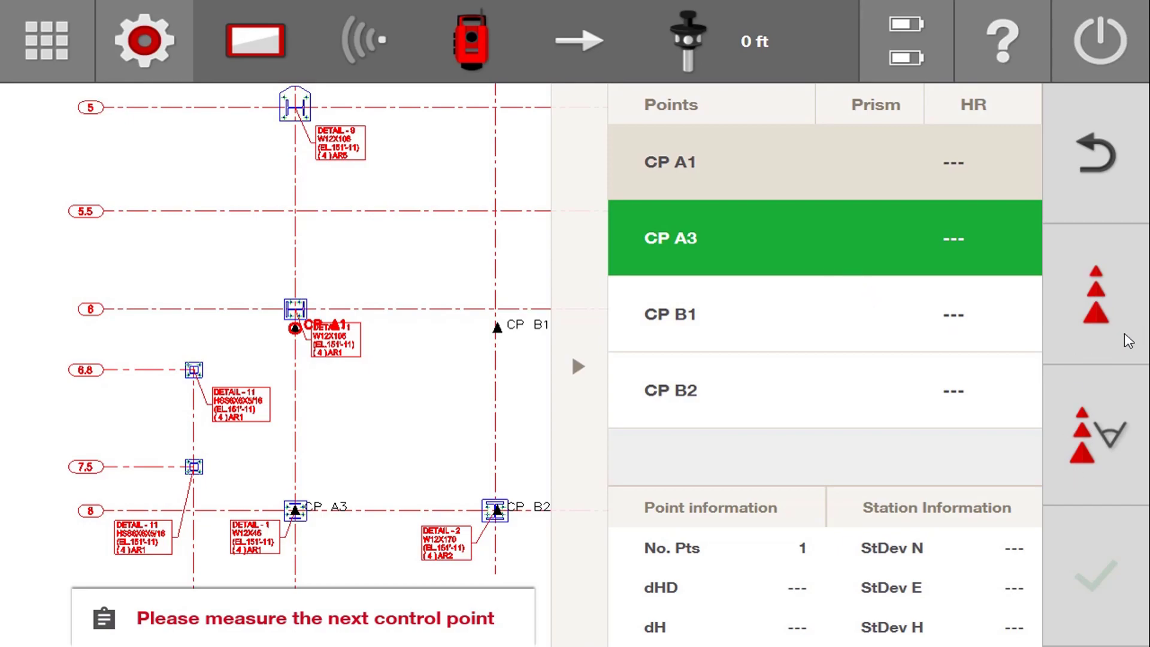
# Take an angle-only orientation measurement to CP A1
pyautogui.click(1113, 444)
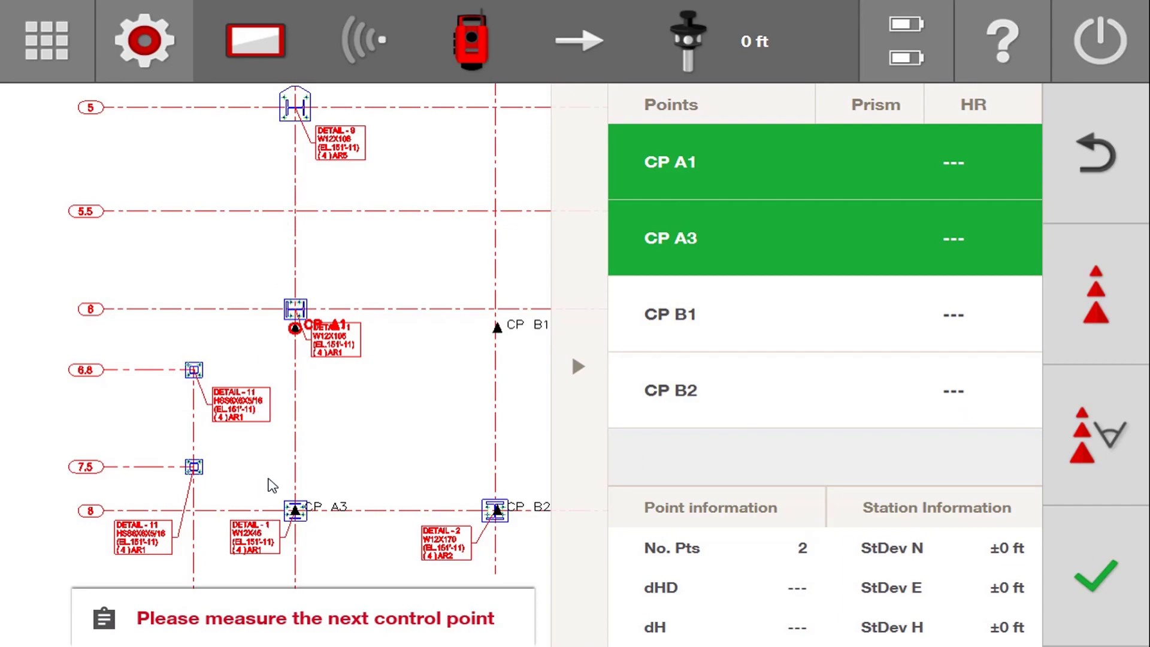
# Compute and review the Station 1 coordinates, then accept them
pyautogui.click(1082, 575)
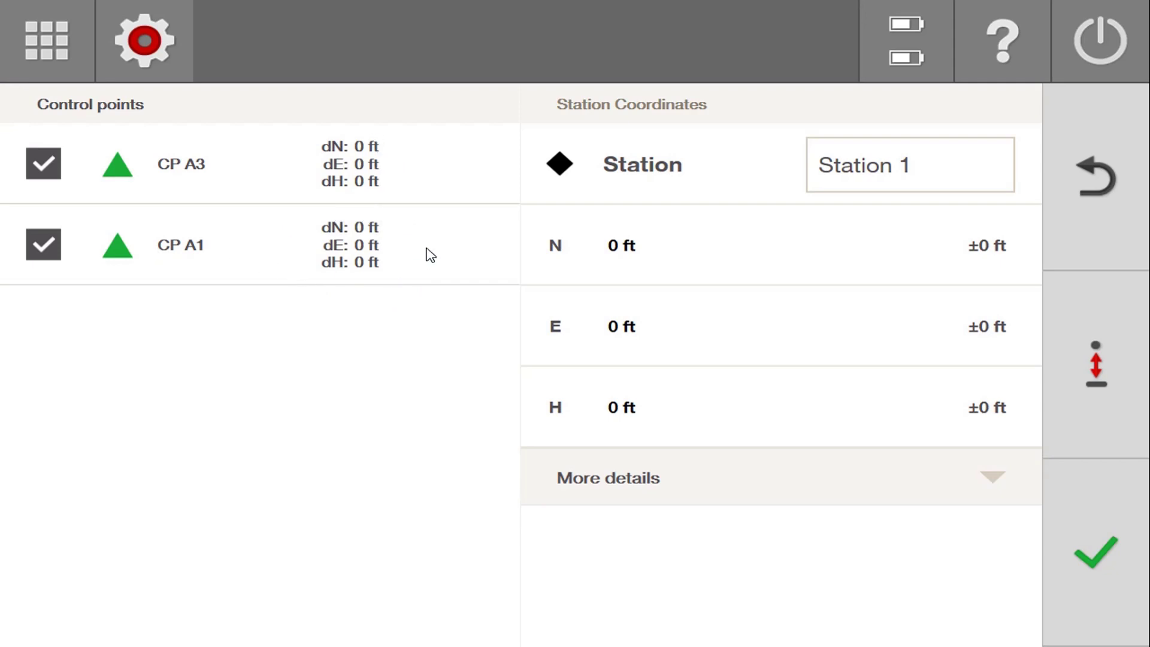
pyautogui.click(1097, 552)
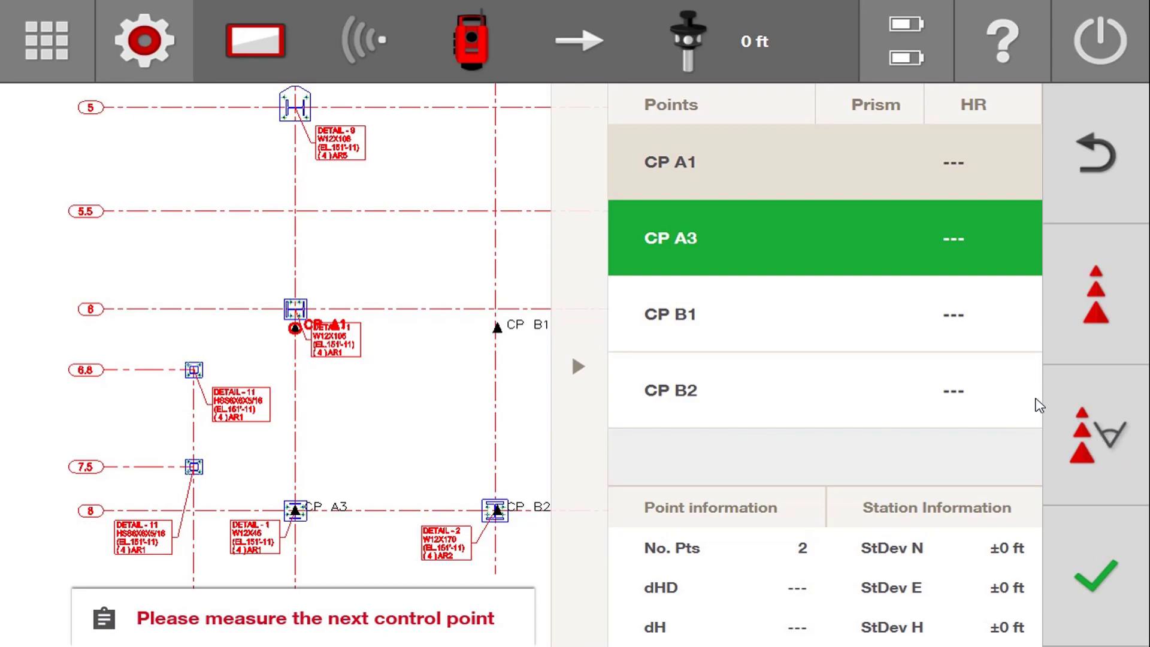
# Reset the station setup and confirm CP A3 again as the first control point
pyautogui.click(1109, 439)
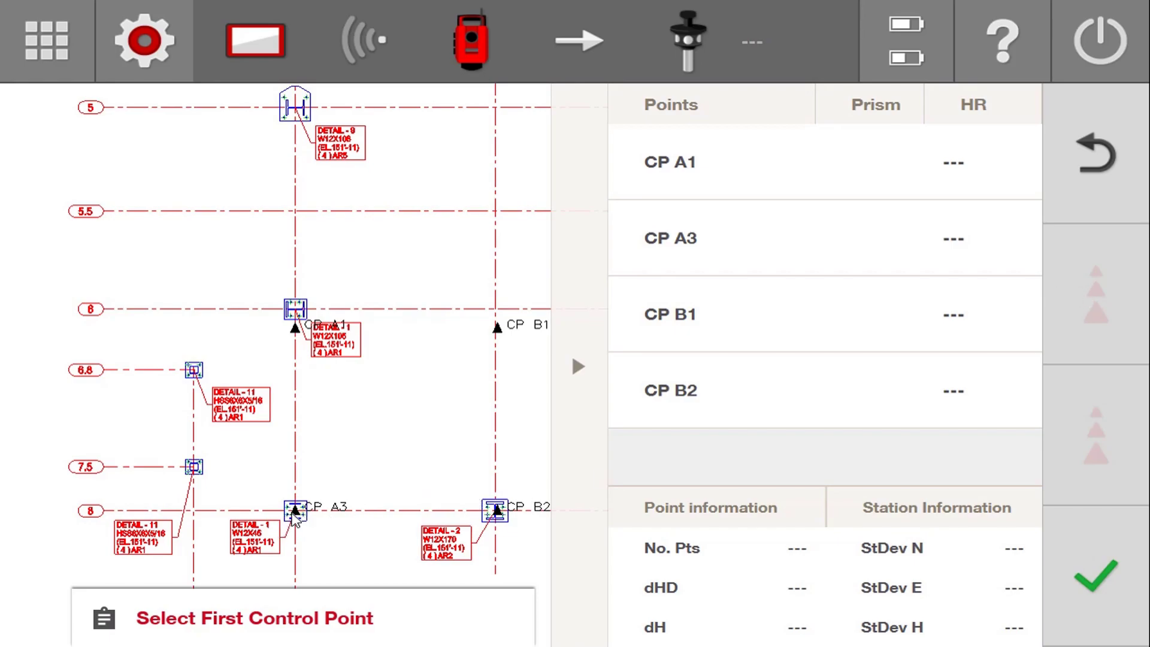
pyautogui.click(665, 249)
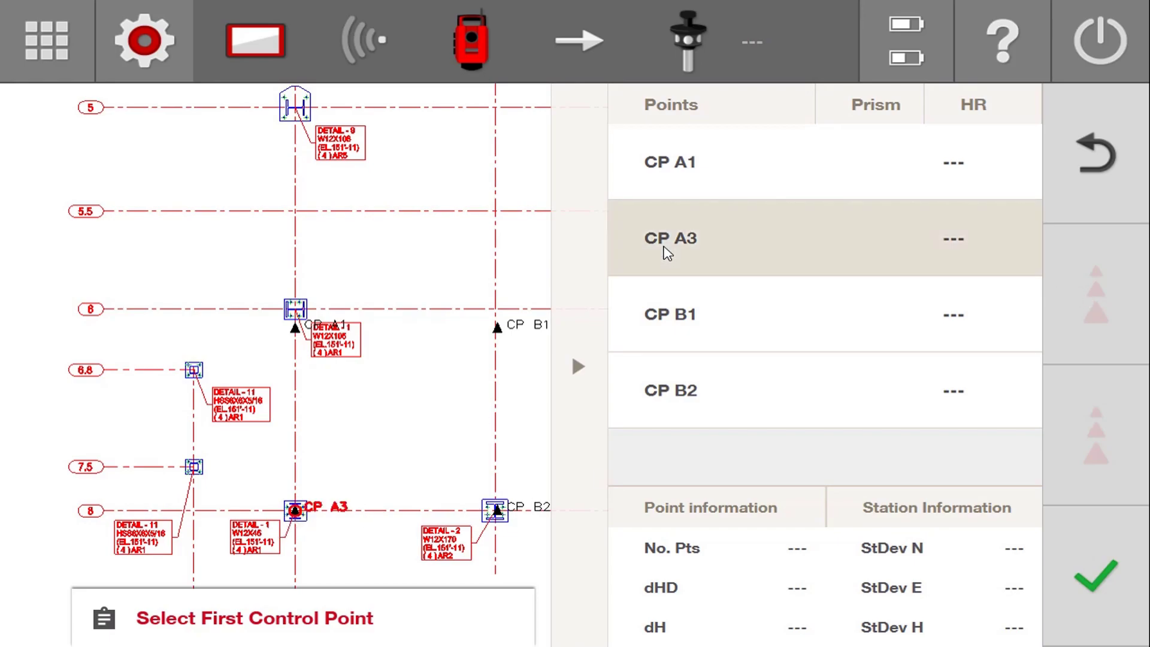
pyautogui.click(1093, 588)
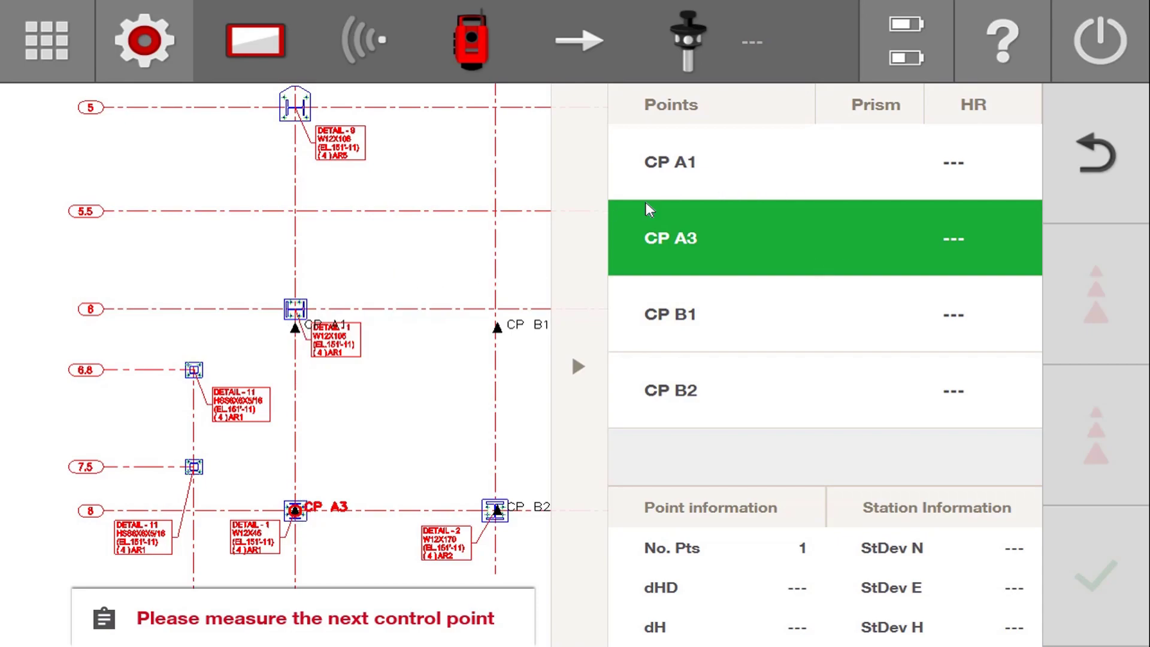
# Measure CP A1 as the next control point, which triggers the 'Unable to calculate the station' error
pyautogui.click(722, 159)
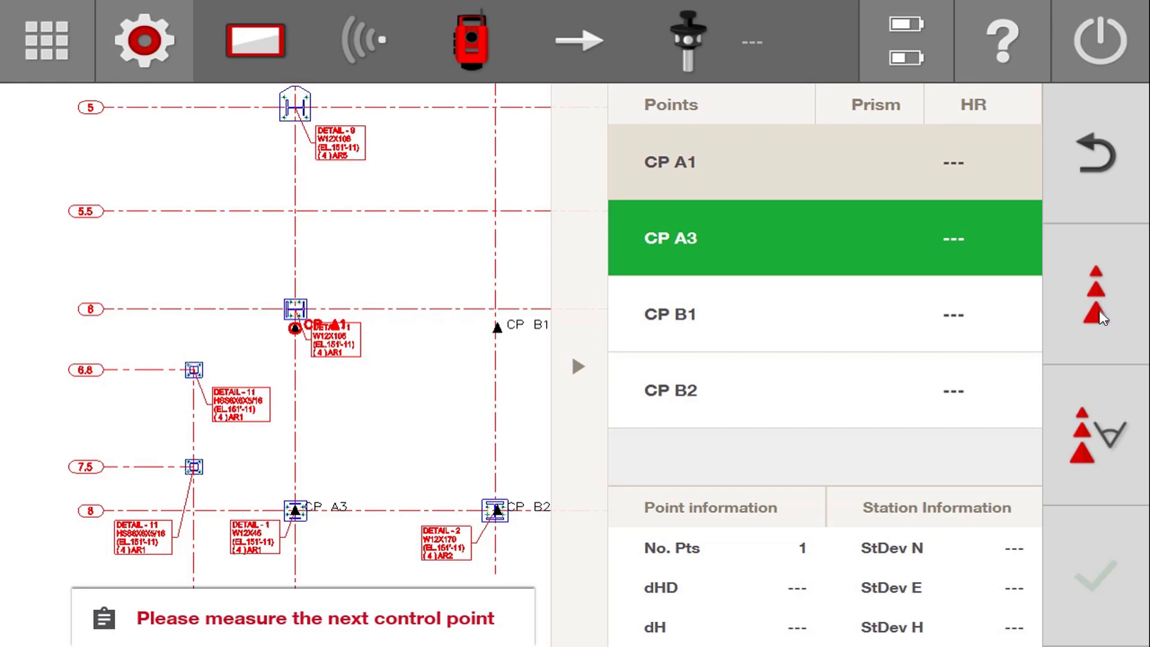
pyautogui.click(1101, 317)
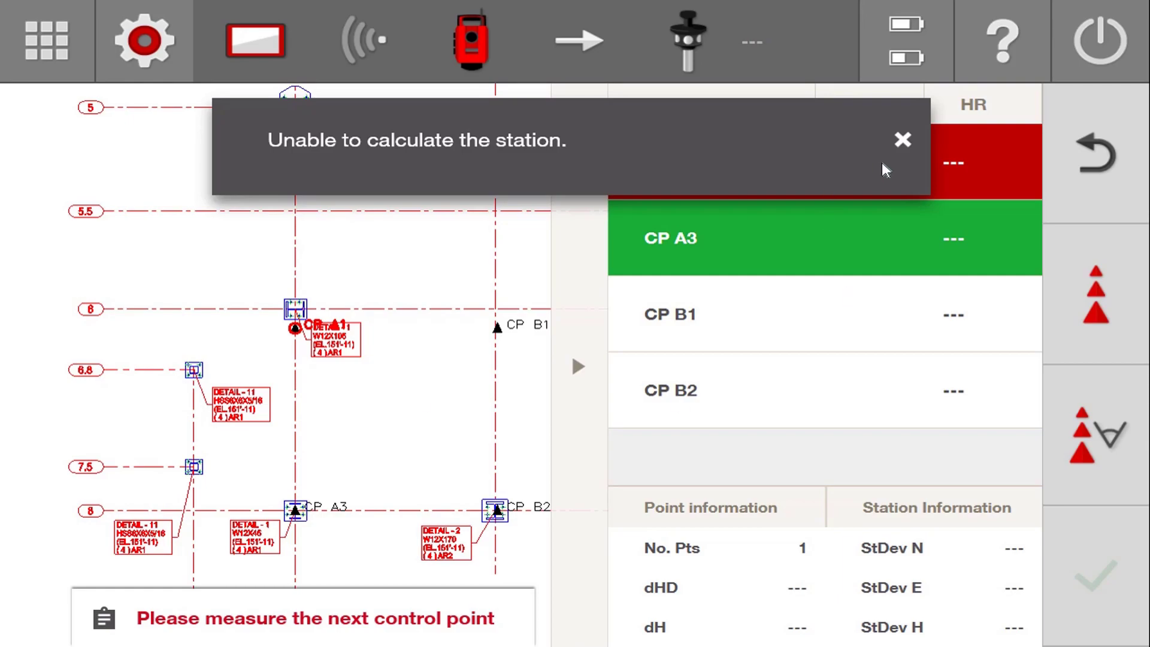
# Clear the station error and remeasure CP A1 so both control points show ±0 ft deviations
pyautogui.click(903, 141)
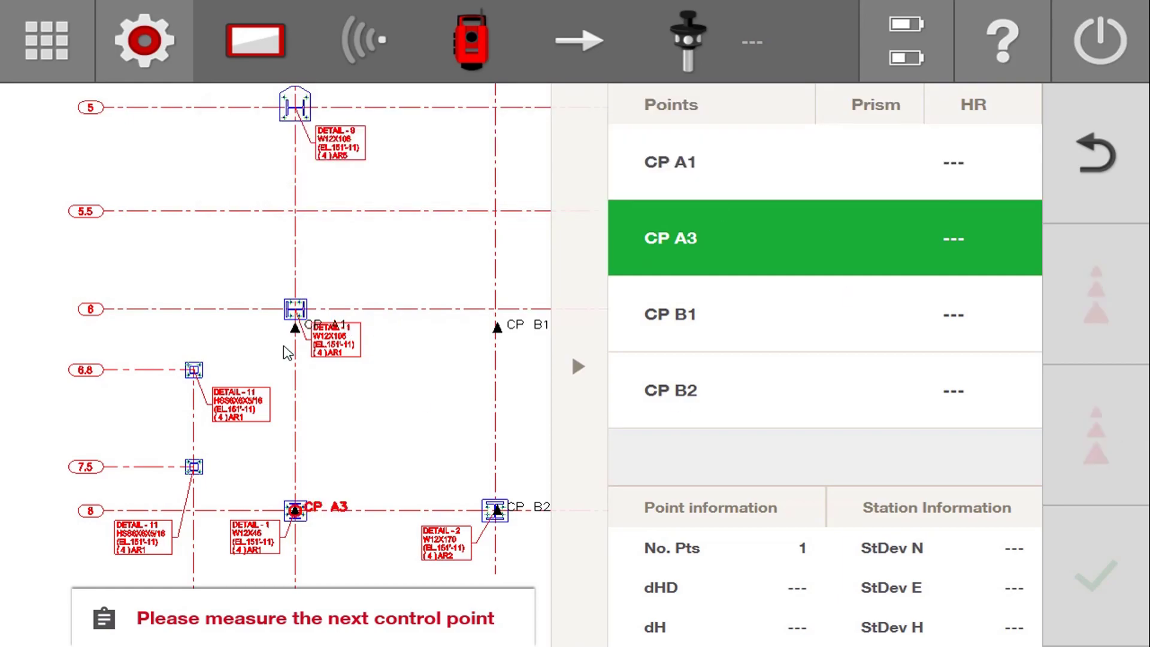
pyautogui.click(702, 178)
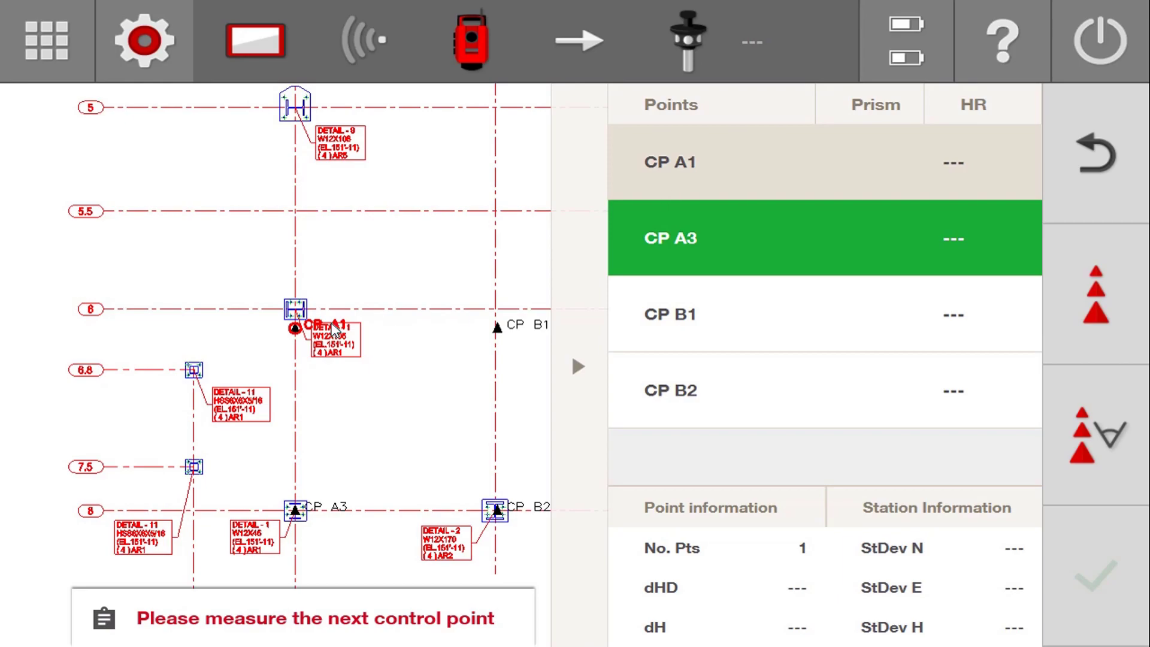
pyautogui.click(1112, 311)
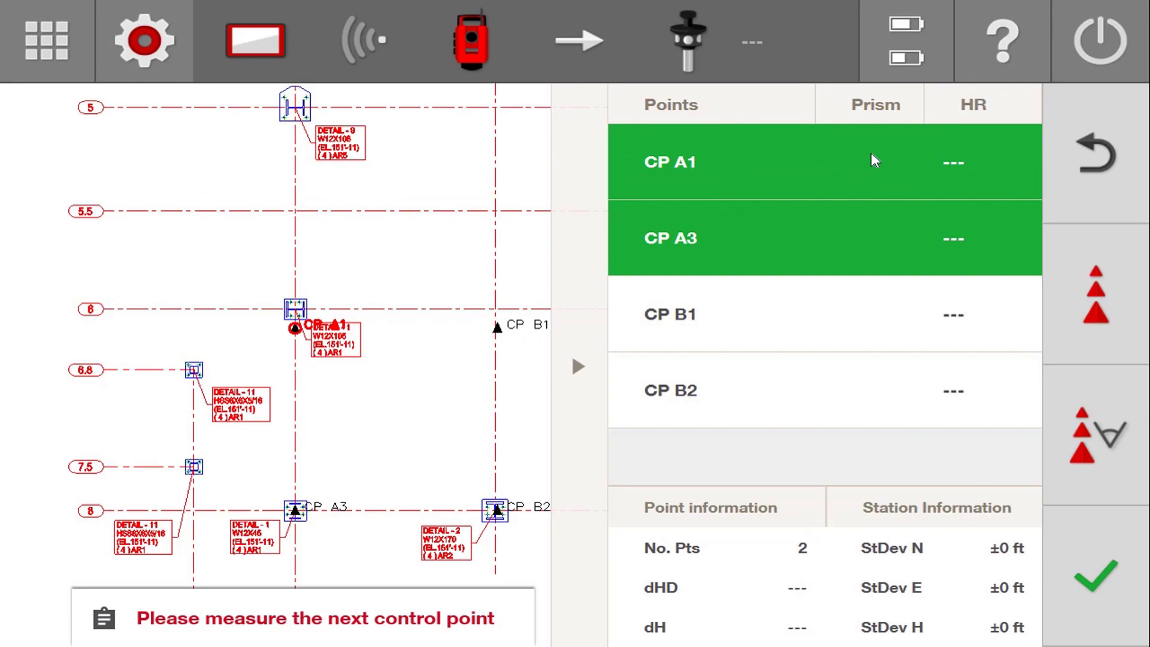
# Calculate the station and view details showing CP A1 deviations dN -13/16" and dH -6 5/16"
pyautogui.click(1095, 557)
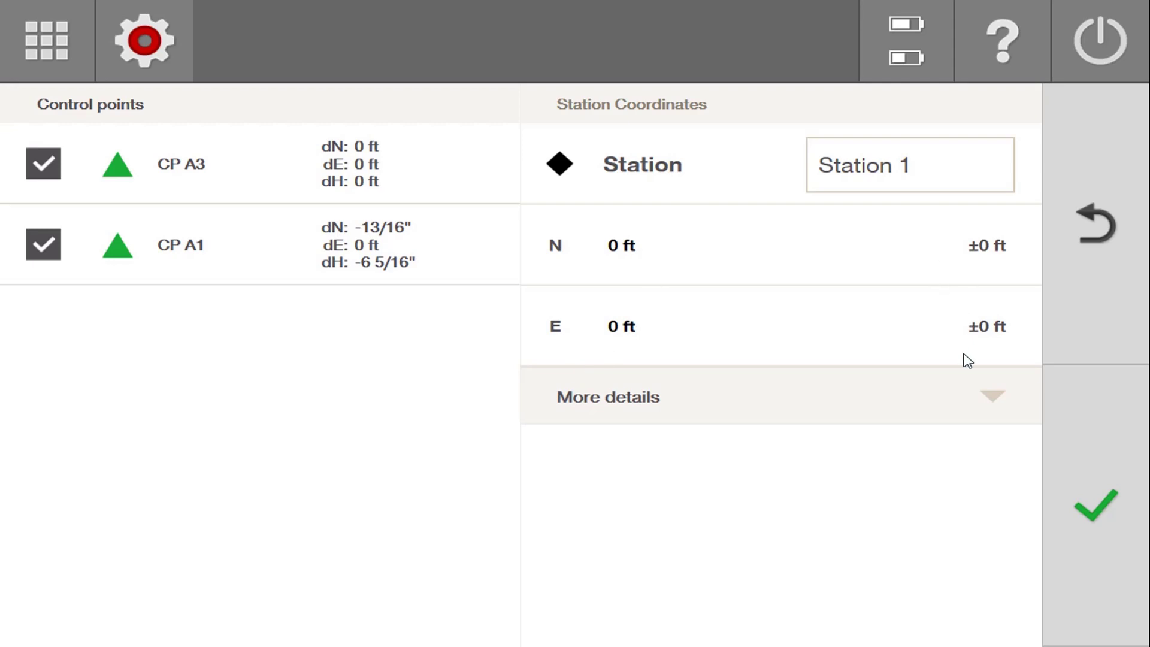
pyautogui.click(994, 402)
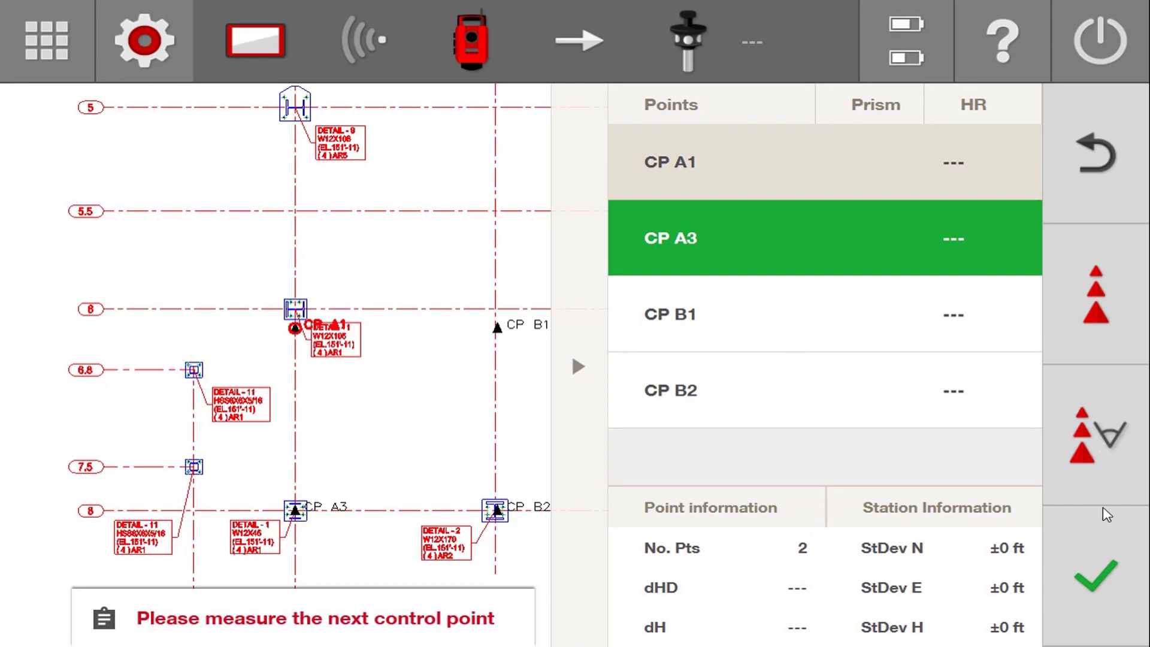
# Compute the station from CP A3 and CP A1 and accept it
pyautogui.click(1108, 598)
pyautogui.click(1101, 592)
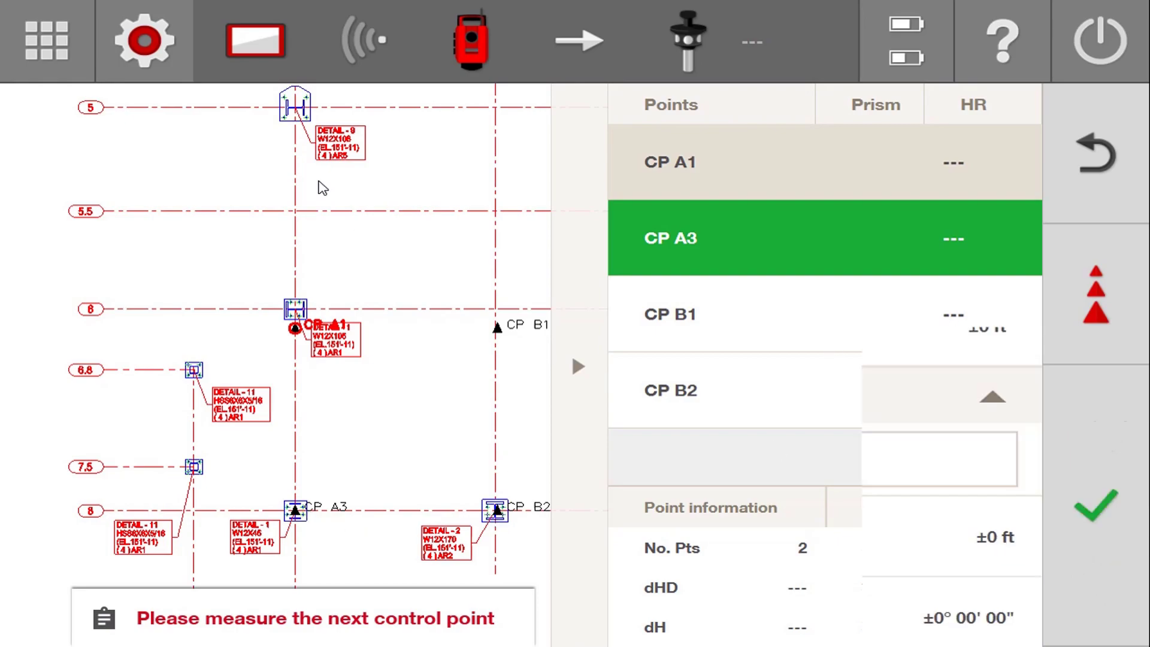